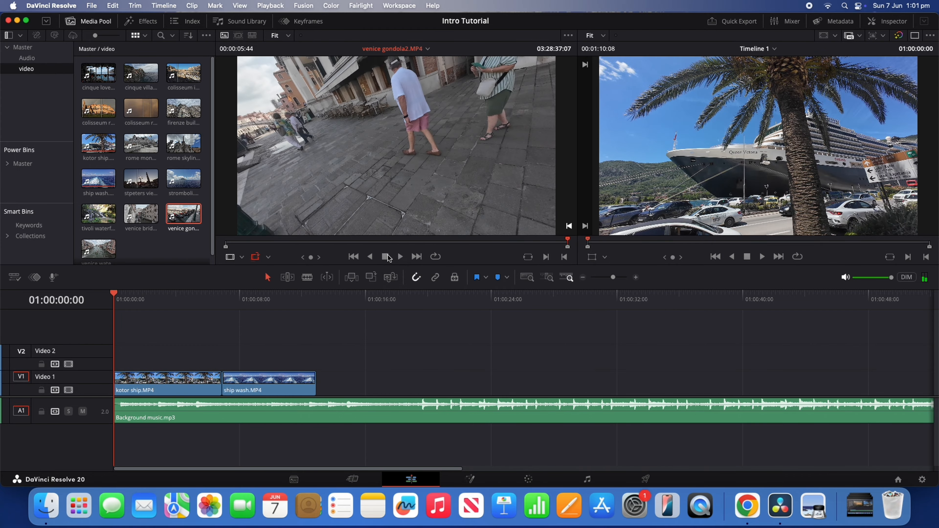
Step: Set the out point of venice gondola2.MP4 at 03:28:35:37 and place the trimmed clip after ship wash.MP4 on Video 1
drag(569, 242, 476, 255)
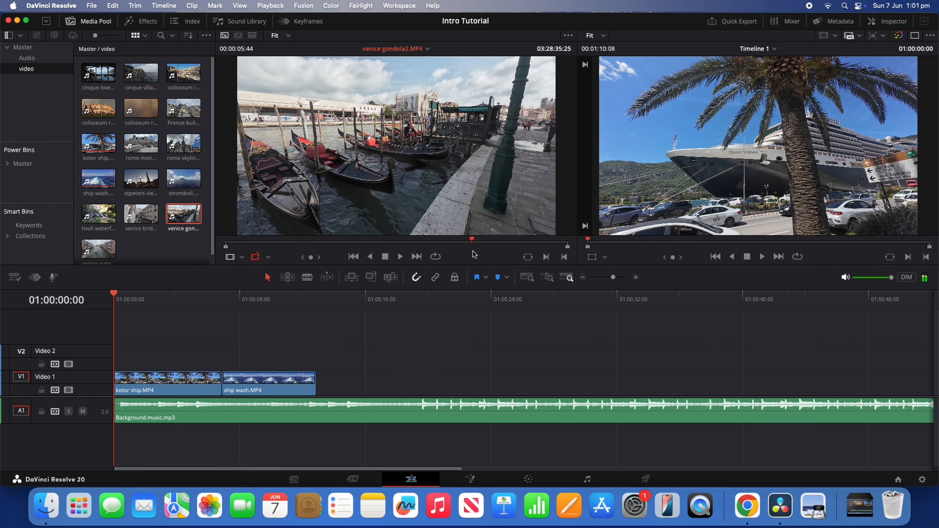
click(401, 259)
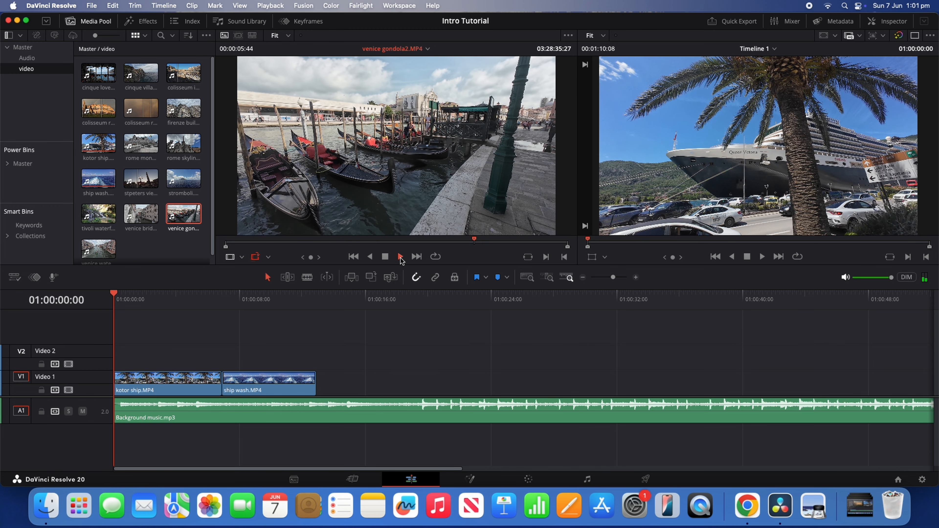
click(385, 257)
drag(511, 243, 485, 244)
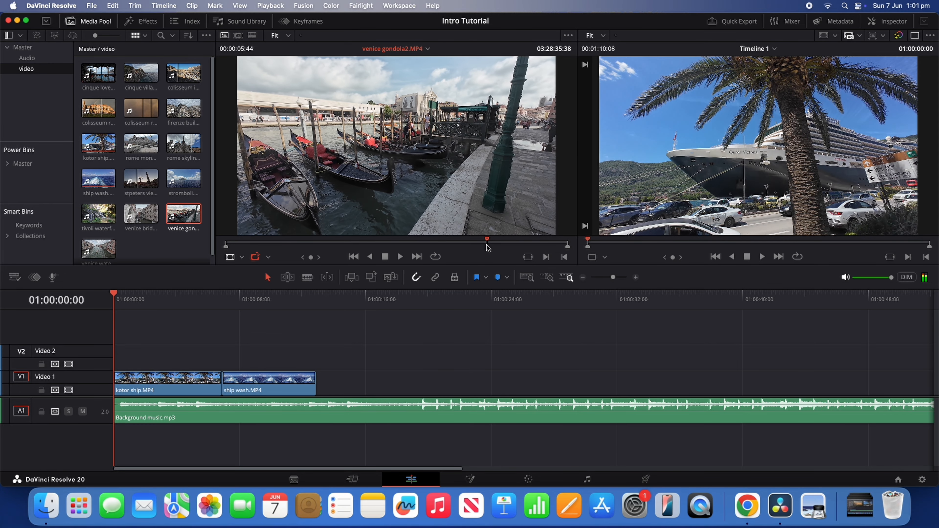
click(564, 257)
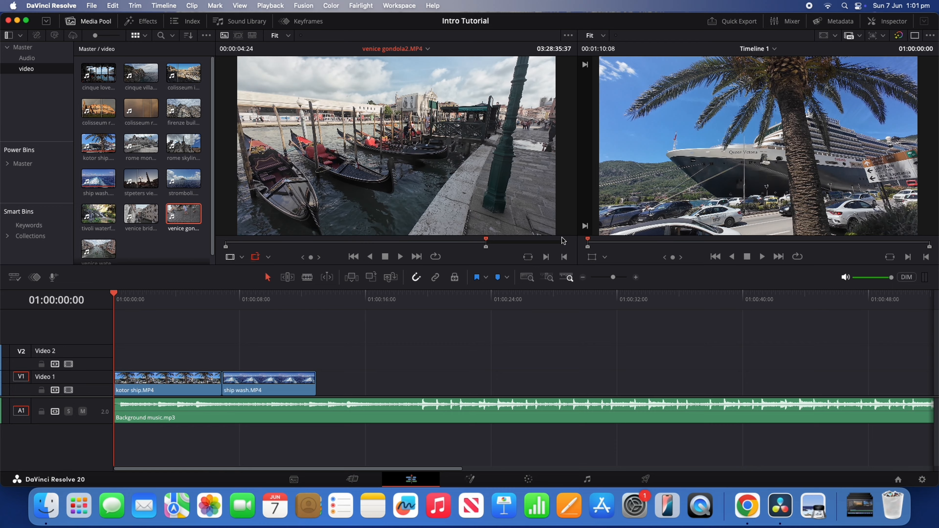
drag(385, 224, 316, 397)
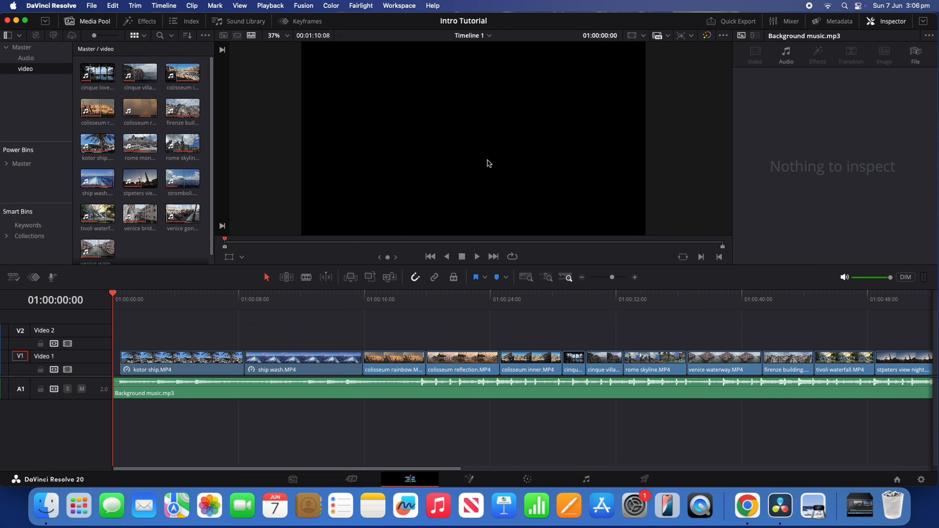
Step: Add a basic Text title to Video 2 above kotor ship.MP4 and extend its end to match that clip's end
click(147, 22)
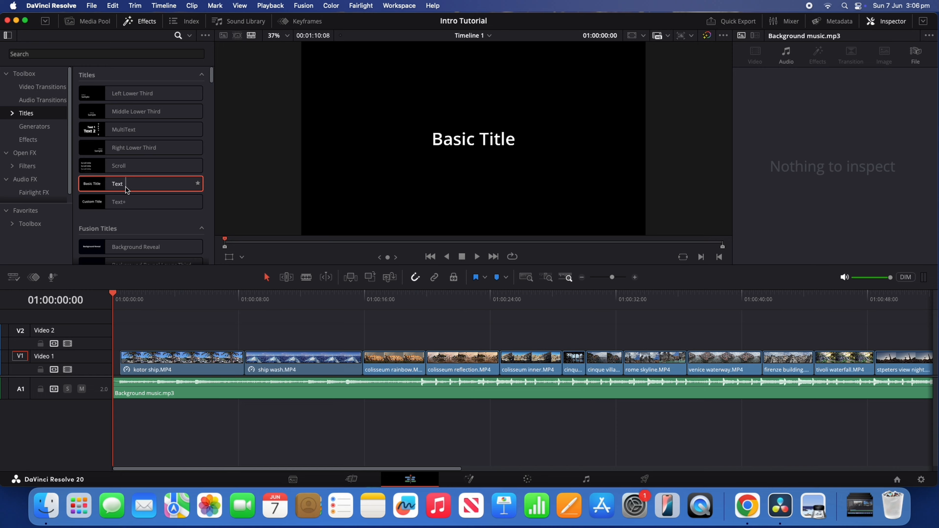
drag(126, 190, 155, 339)
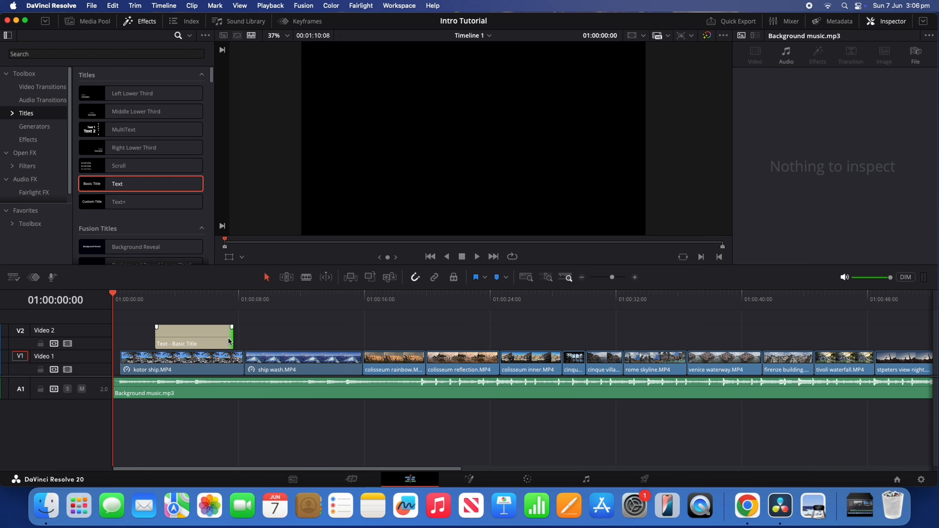
drag(231, 341, 247, 343)
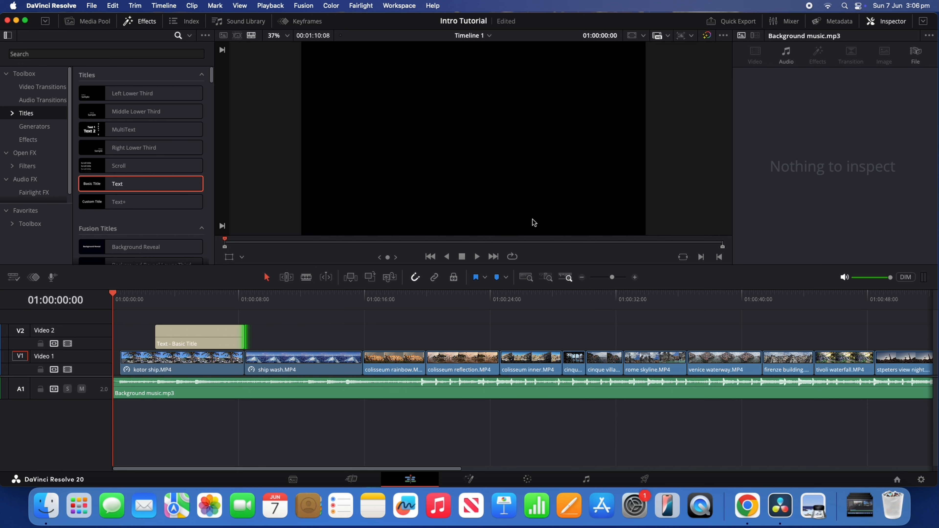
Step: Replace the placeholder text of the title on Video 2 with "Tutorial"
click(892, 22)
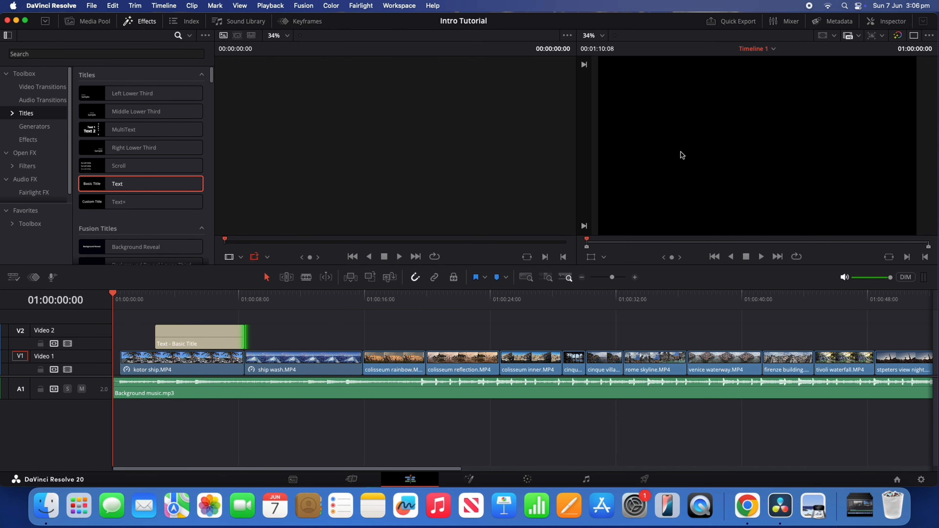
click(212, 333)
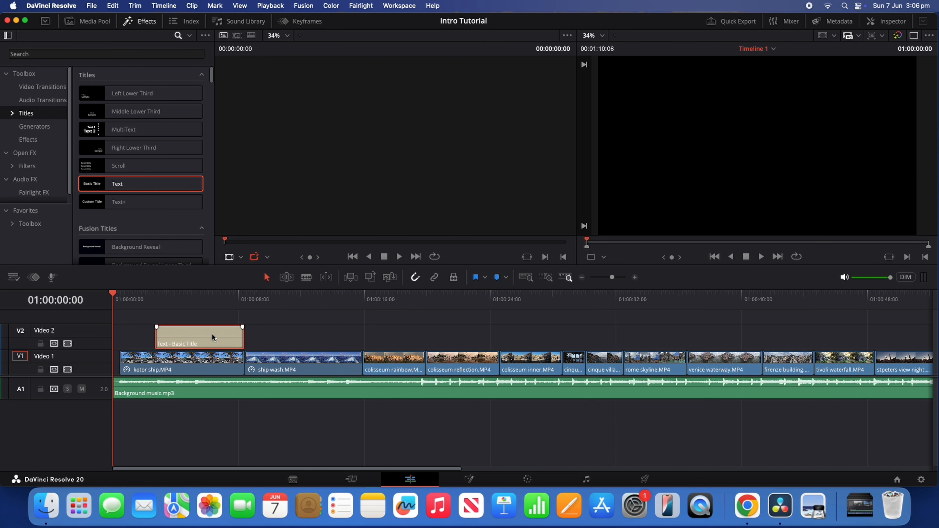
click(892, 23)
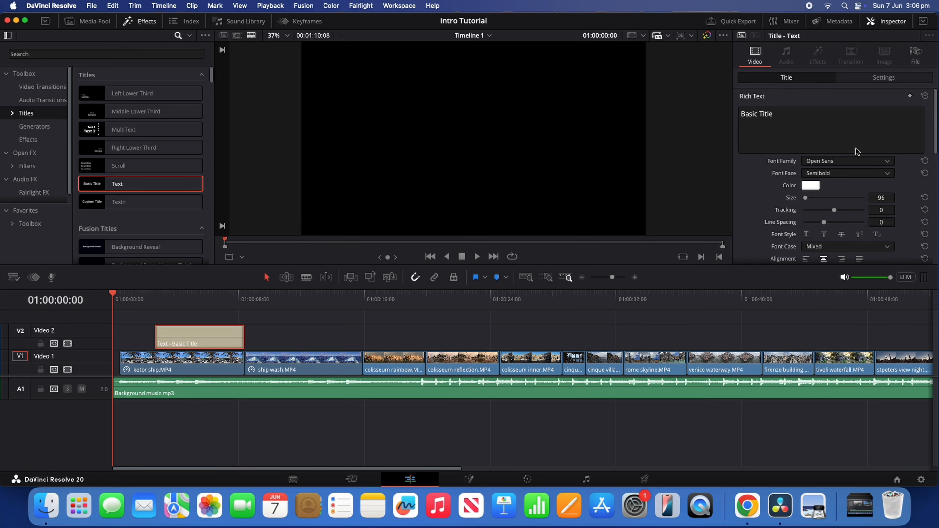
click(790, 113)
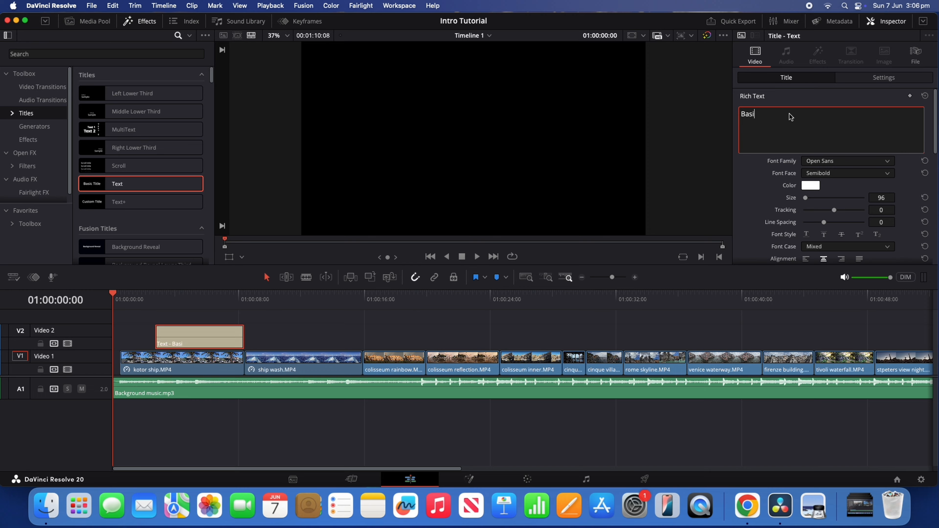
key(BackSpace)
key(BackSpace)
key(BackSpace)
key(BackSpace)
Step: Style the Tutorial title in the Oriya MN font at a slightly larger size and save the project
click(889, 162)
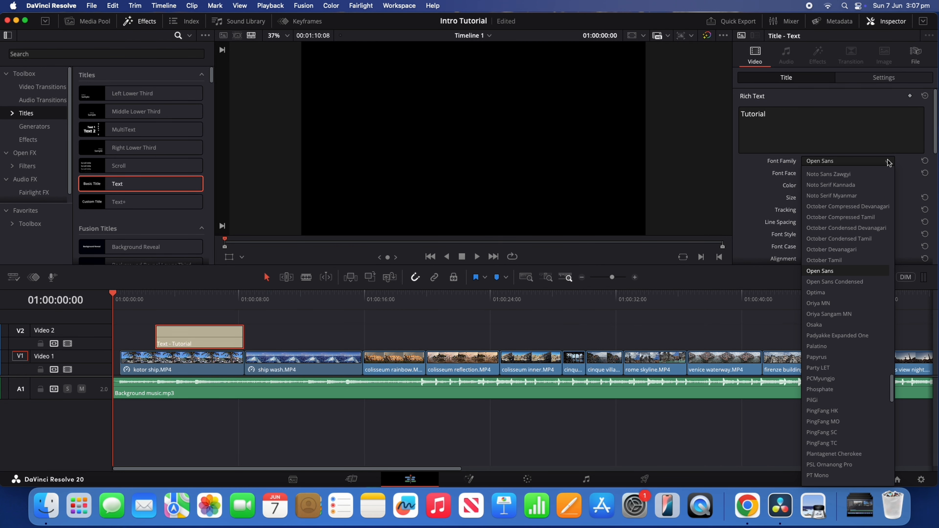
click(826, 304)
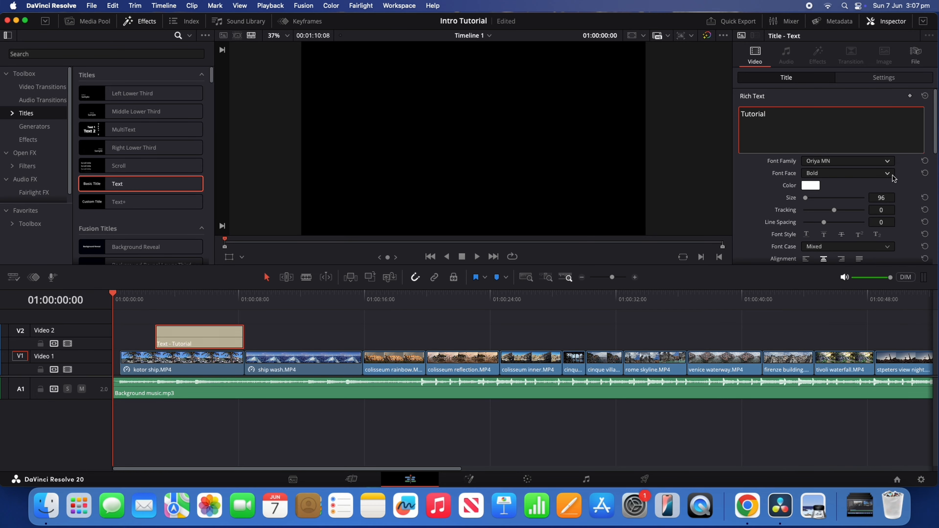
key(super+s)
drag(805, 197, 806, 202)
click(886, 27)
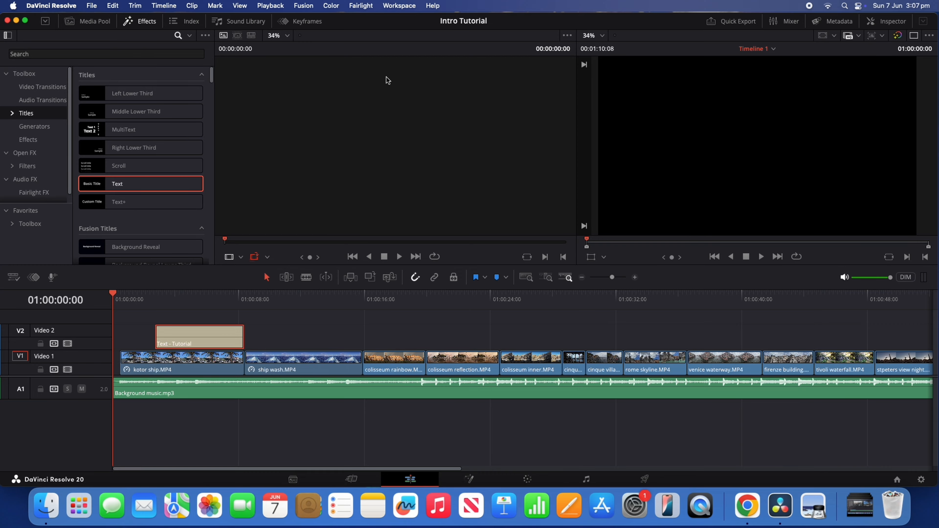
Step: Add a Cross Iris transition between colisseum reflection.MP4 and colisseum inner.MP4 and save the project
click(50, 89)
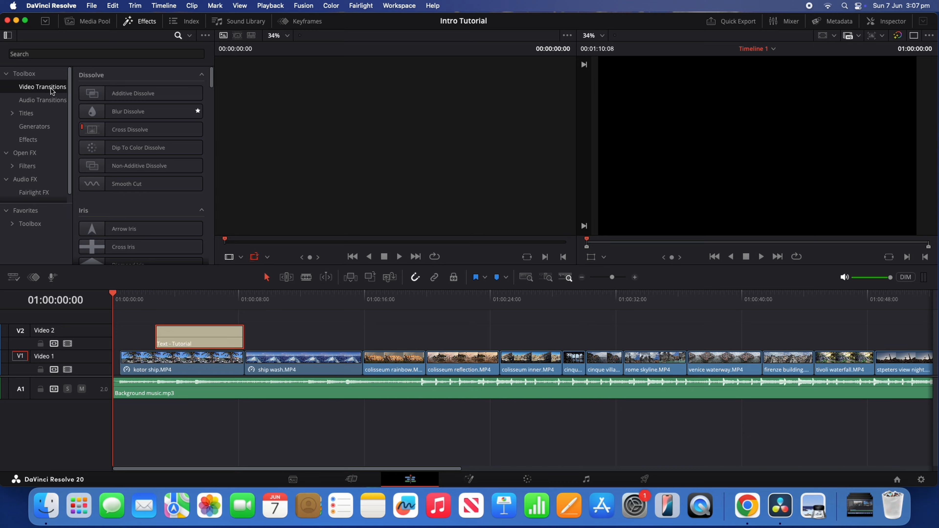
click(163, 298)
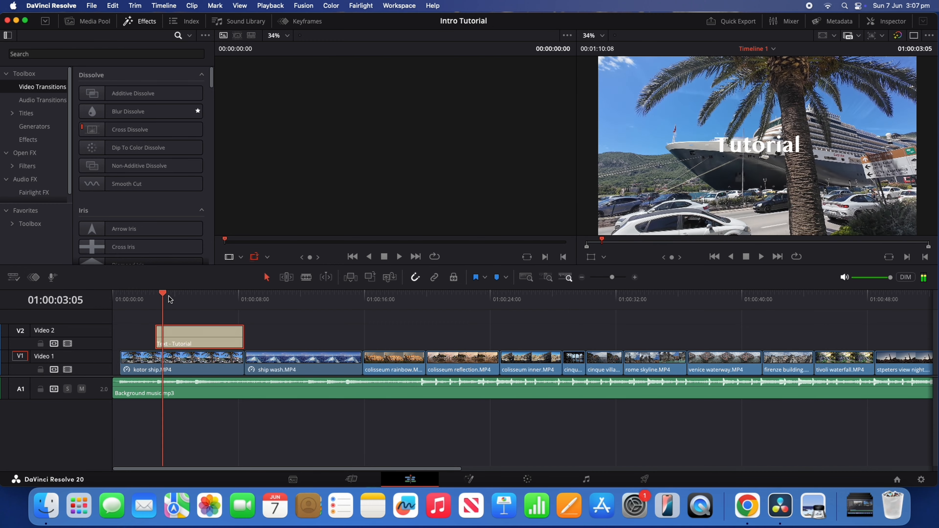
drag(169, 299, 244, 299)
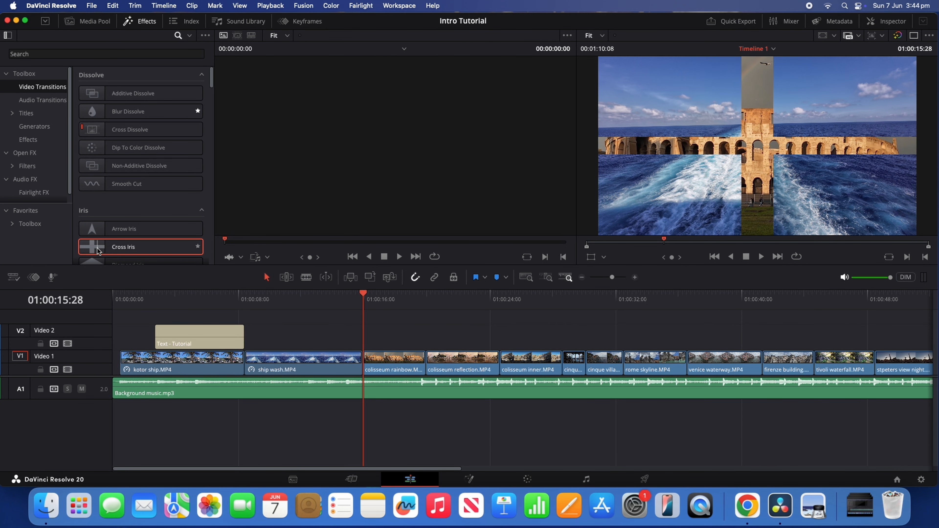
drag(99, 251, 502, 366)
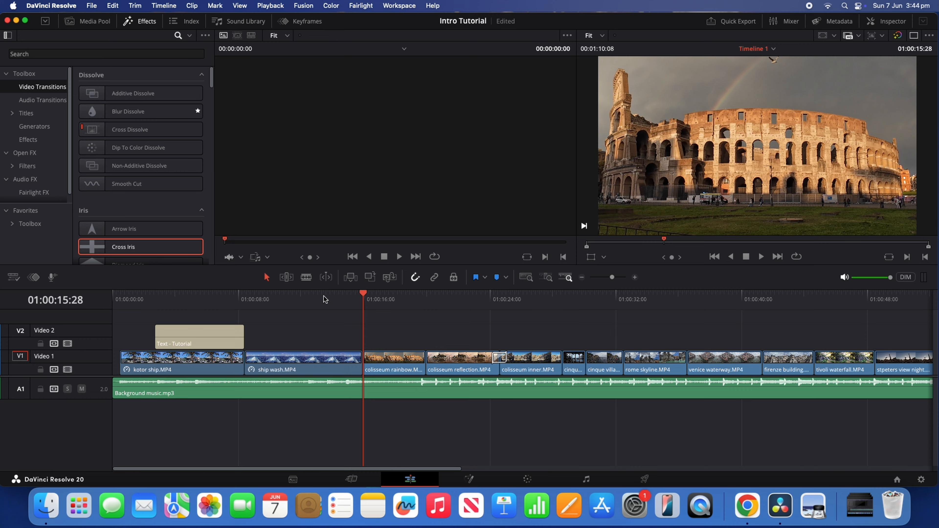
key(super+s)
Step: Add a Barn Door motion transition between rome skyline.MP4 and venice waterway.MP4 on Video 1
drag(214, 88, 215, 120)
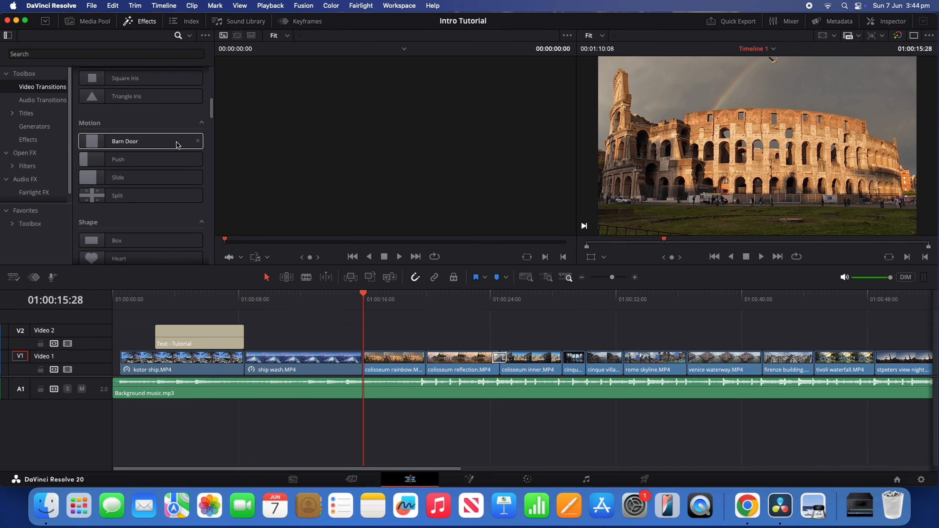
click(123, 144)
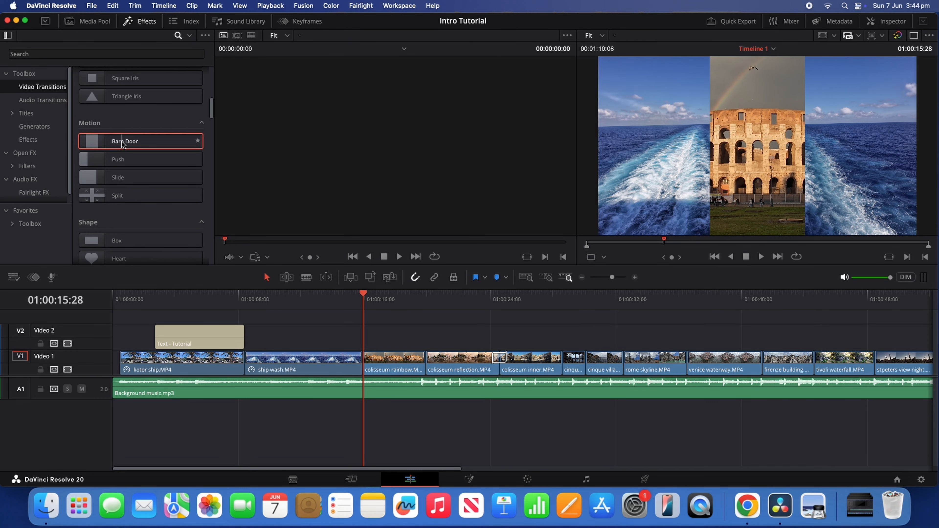
drag(123, 144, 696, 364)
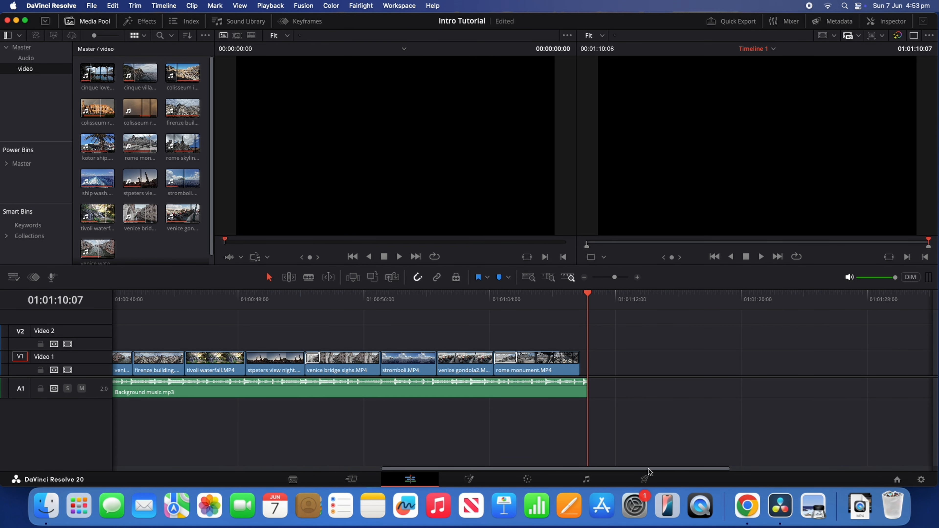
Step: Open the render settings on the Deliver page for exporting Timeline 1
click(645, 480)
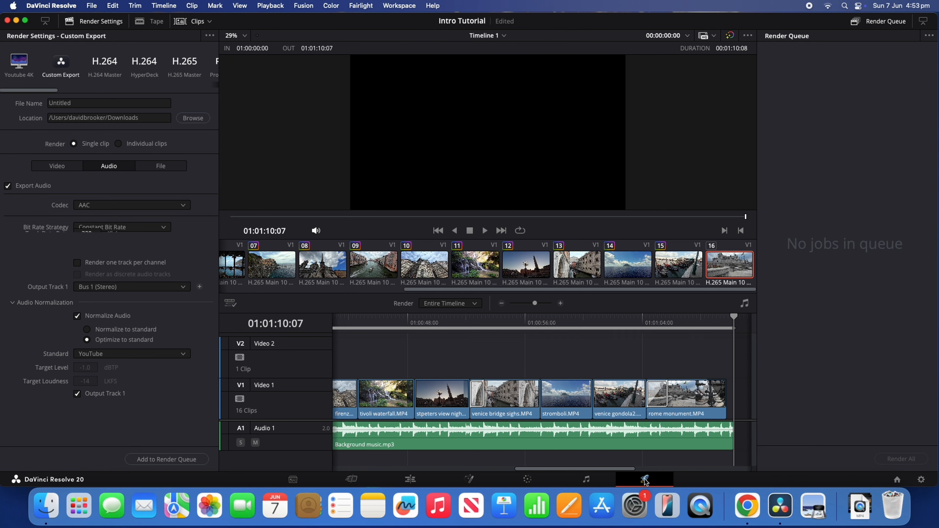